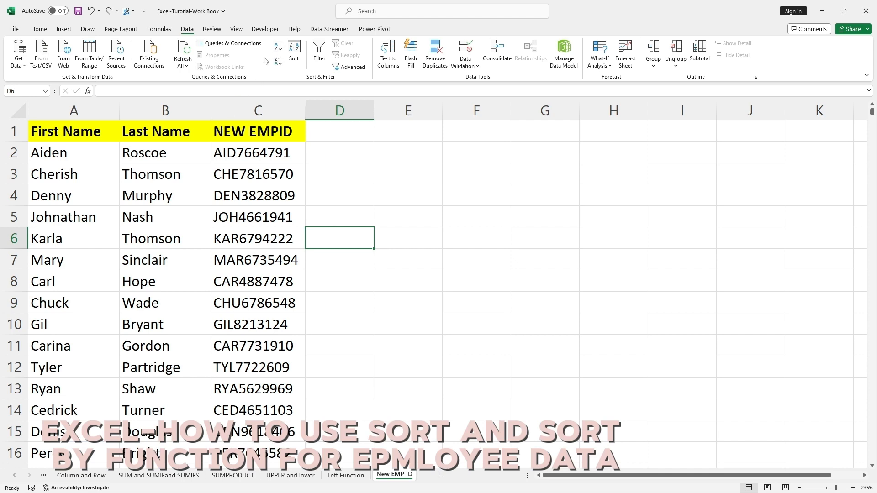
Sort the employee table A to Z by the First Name column, expanding the selection to the adjacent columns.
{"action": "left_click", "coordinate": [76, 110]}
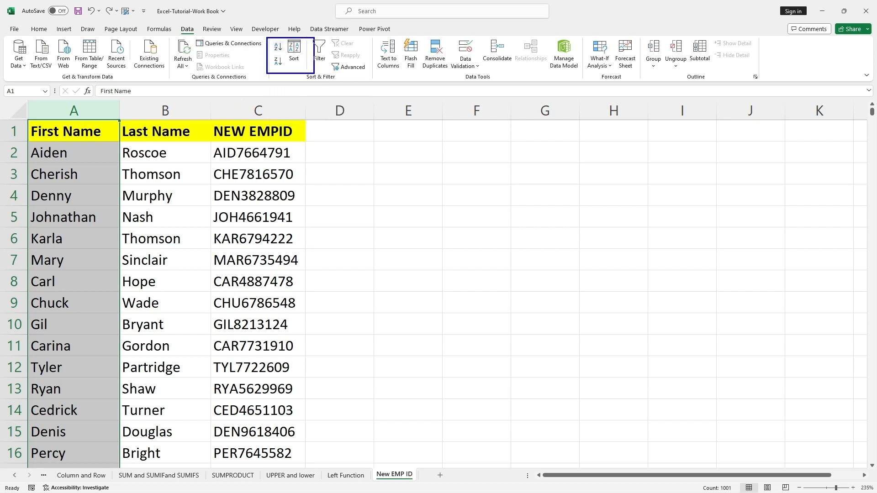
{"action": "left_click", "coordinate": [278, 50]}
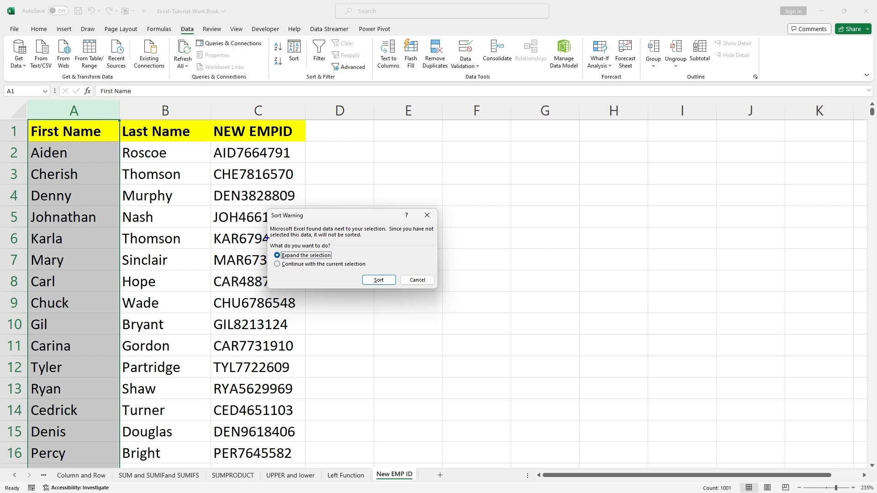
{"action": "left_click_drag", "start_coordinate": [267, 246], "coordinate": [346, 259]}
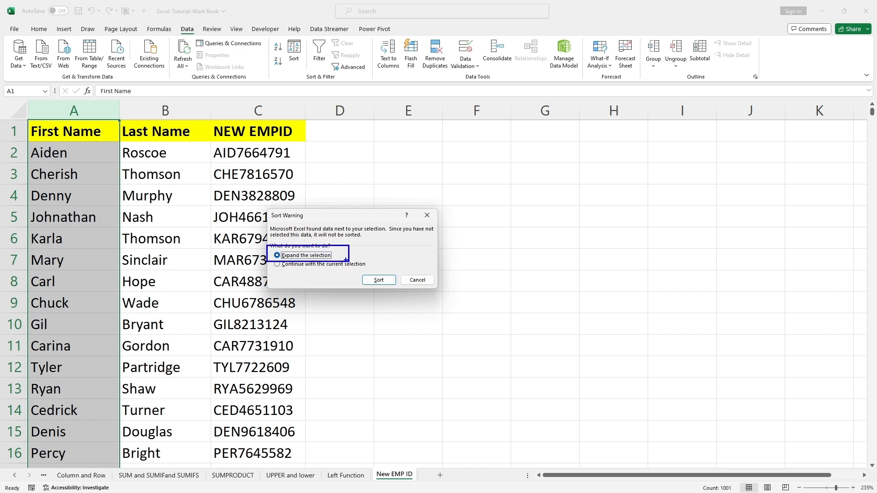
{"action": "mouse_move", "coordinate": [46, 104]}
{"action": "left_mouse_down"}
{"action": "mouse_move", "coordinate": [253, 108]}
{"action": "mouse_move", "coordinate": [288, 121]}
{"action": "left_mouse_up"}
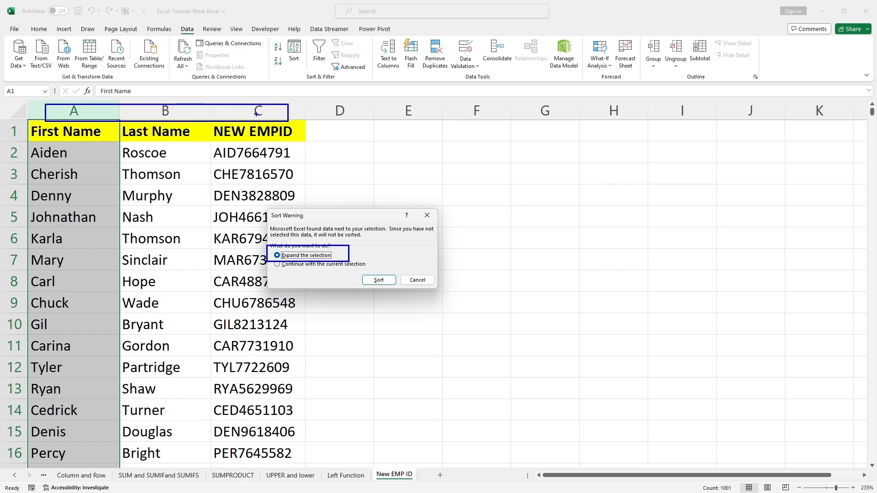
{"action": "key", "text": "Escape"}
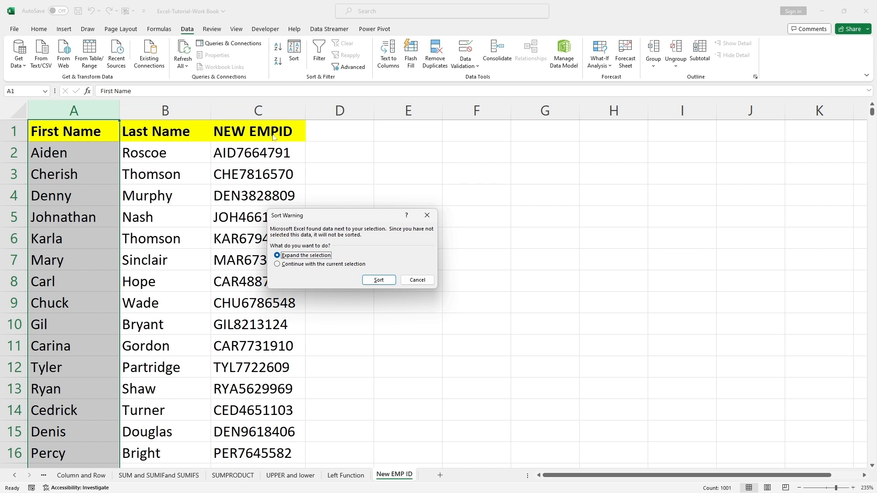
{"action": "left_click", "coordinate": [379, 280]}
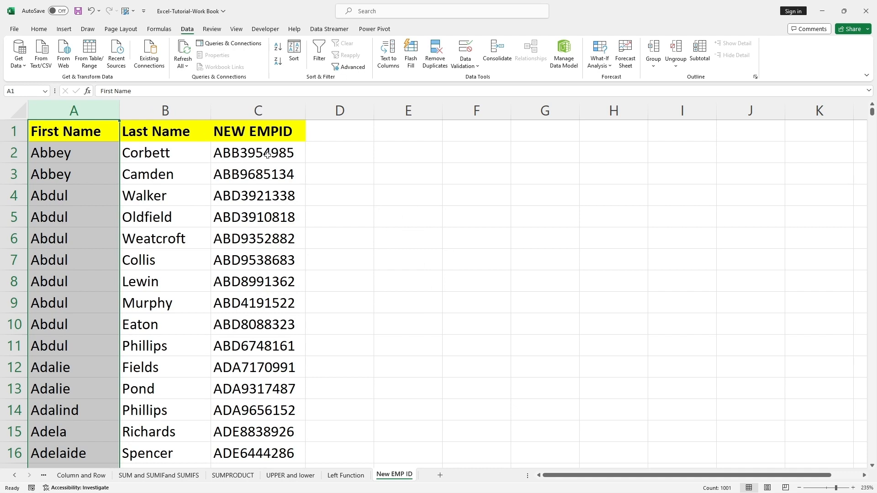
{"action": "left_click", "coordinate": [214, 172]}
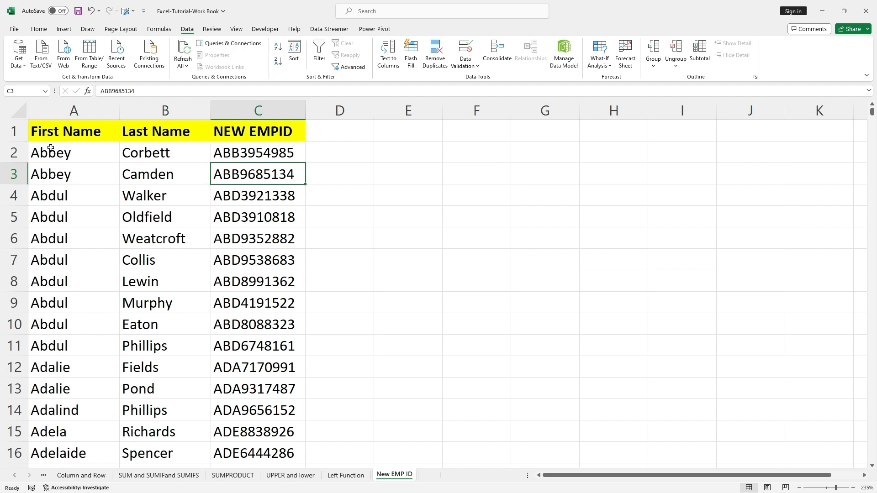
Enter the formula =SORT(A1:C1001) in cell D2 to output a sorted copy of the employee table.
{"action": "left_click", "coordinate": [338, 150]}
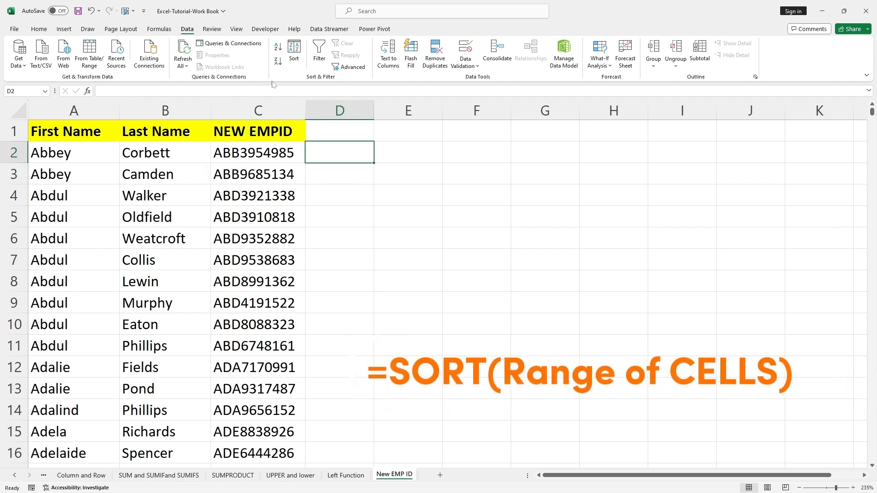
{"action": "double_click", "coordinate": [325, 154]}
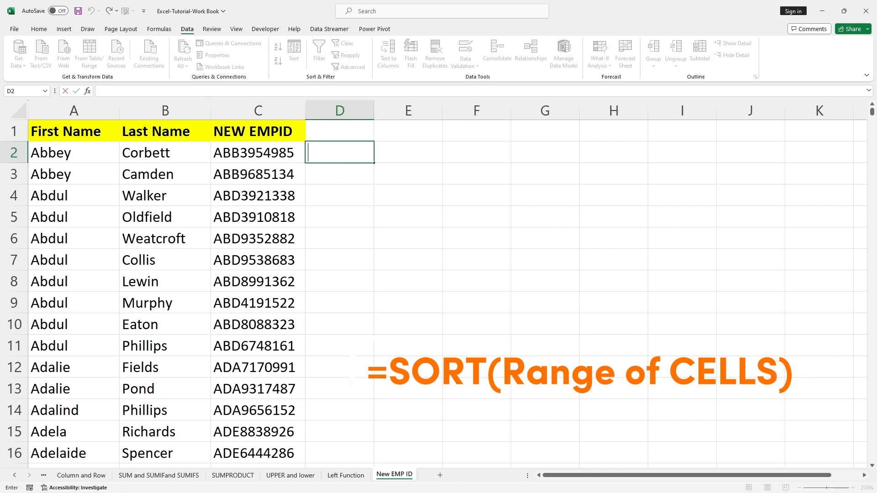
{"action": "type", "text": "=SORT"}
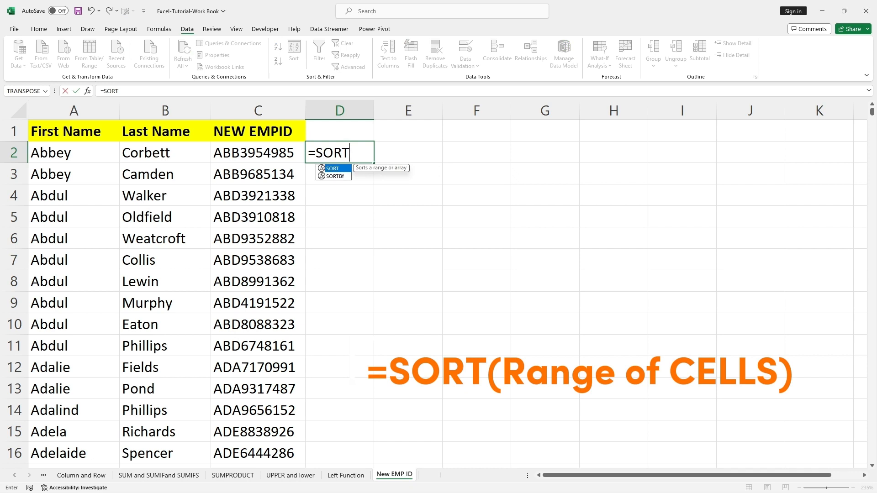
{"action": "type", "text": "("}
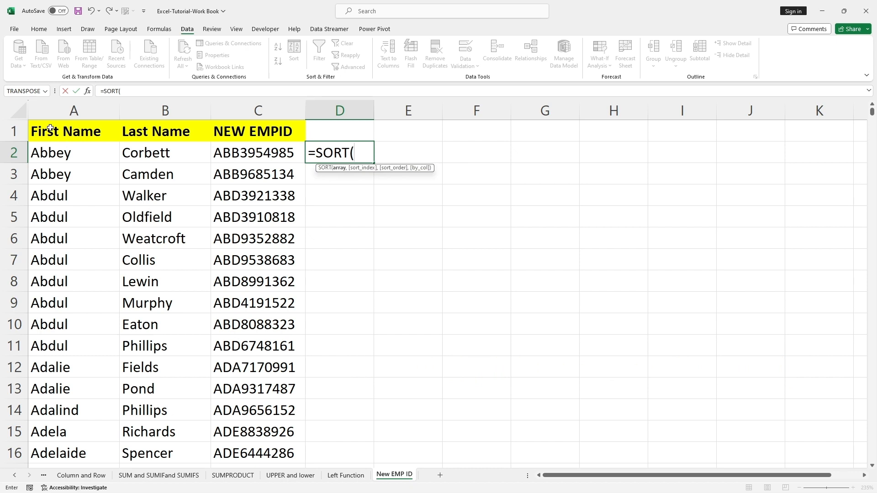
{"action": "left_click_drag", "start_coordinate": [50, 129], "coordinate": [259, 130]}
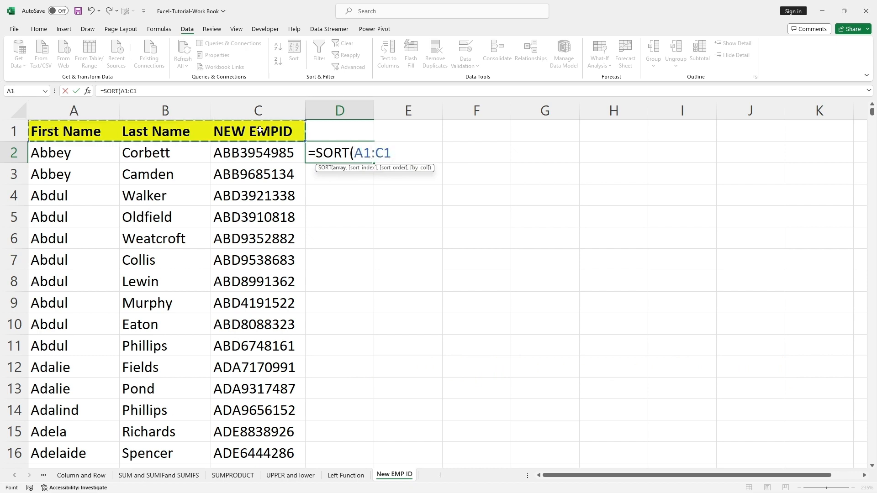
{"action": "key", "text": "ctrl+shift+Down"}
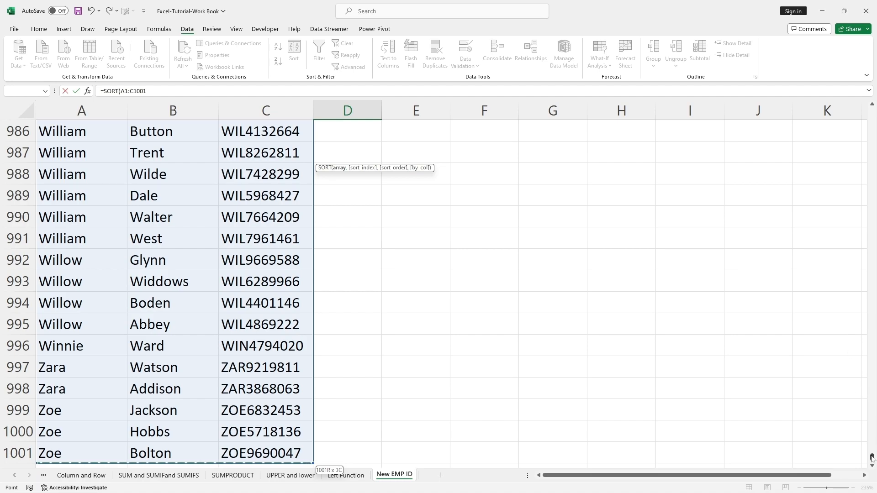
{"action": "left_click_drag", "start_coordinate": [872, 457], "coordinate": [865, 106]}
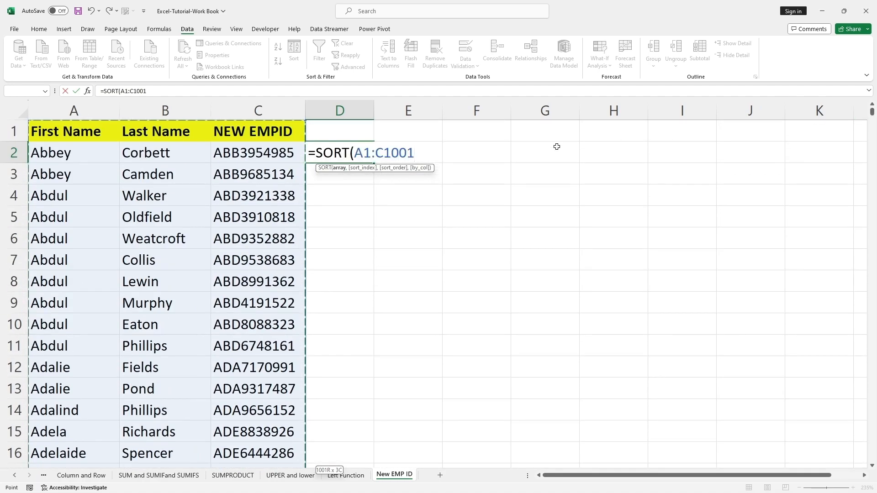
{"action": "left_click", "coordinate": [219, 91]}
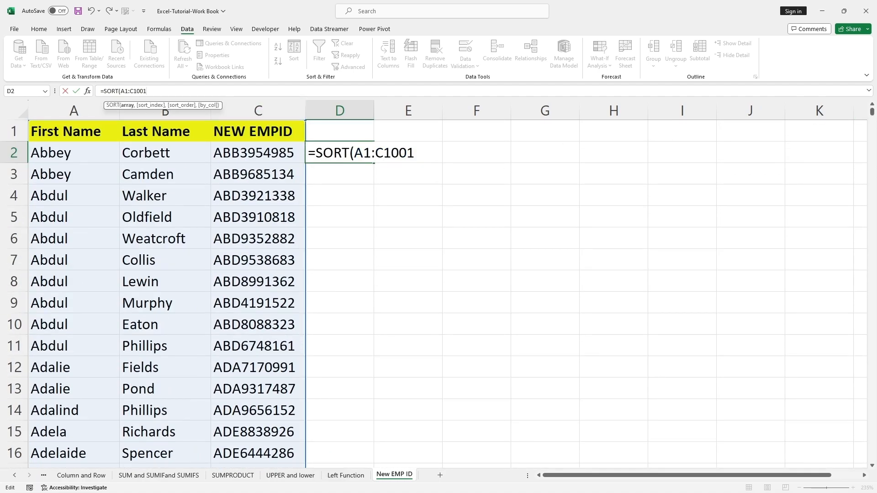
{"action": "type", "text": ")"}
{"action": "key", "text": "Return"}
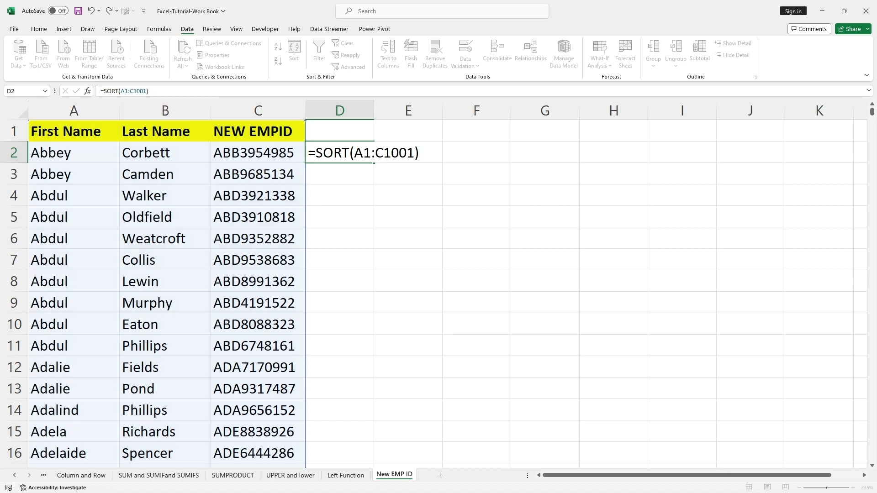
{"action": "left_click", "coordinate": [583, 249]}
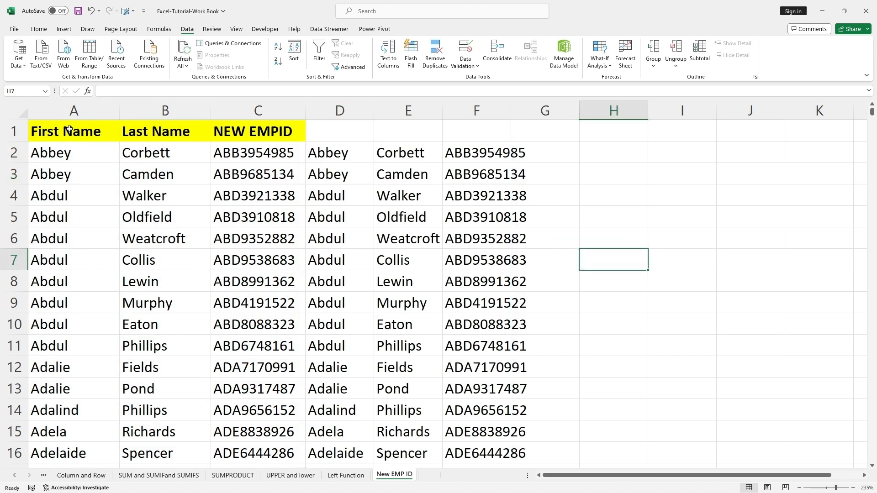
Copy the headers in A1:C1 and paste them above the sorted output, starting at D1.
{"action": "left_click_drag", "start_coordinate": [110, 137], "coordinate": [225, 127]}
{"action": "key", "text": "ctrl+c"}
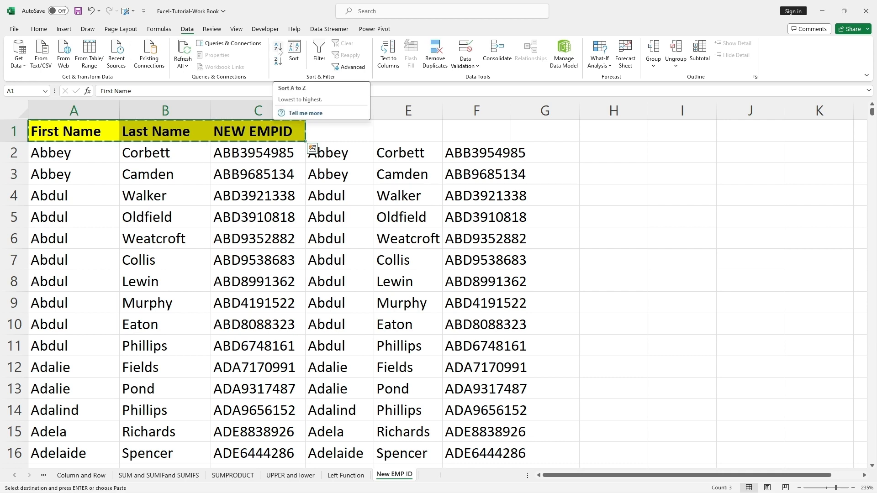
{"action": "left_click", "coordinate": [334, 131]}
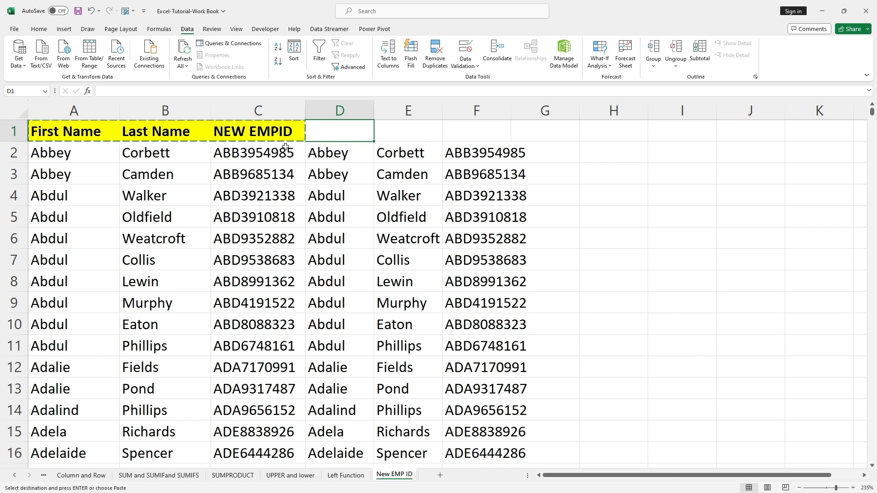
{"action": "key", "text": "ctrl+v"}
{"action": "left_click", "coordinate": [368, 197]}
Widen columns D and E and autofit column F so the headers and sorted entries fit.
{"action": "left_click_drag", "start_coordinate": [307, 109], "coordinate": [308, 108]}
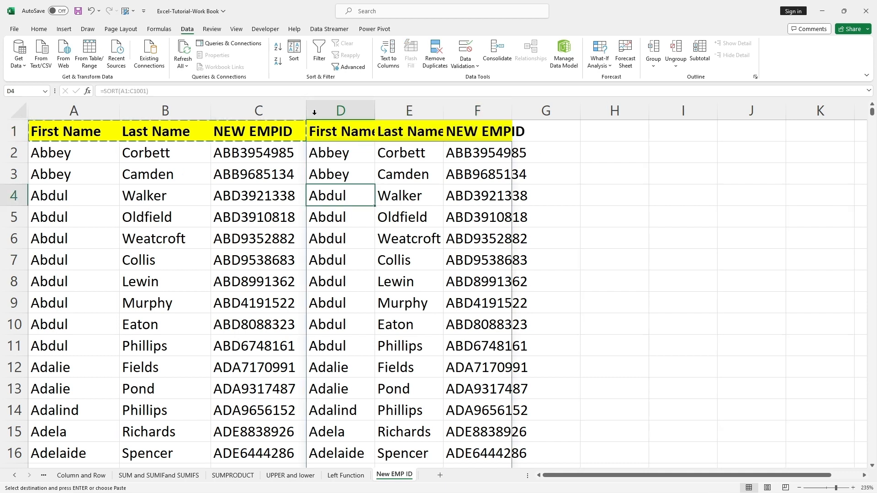
{"action": "left_click", "coordinate": [384, 213]}
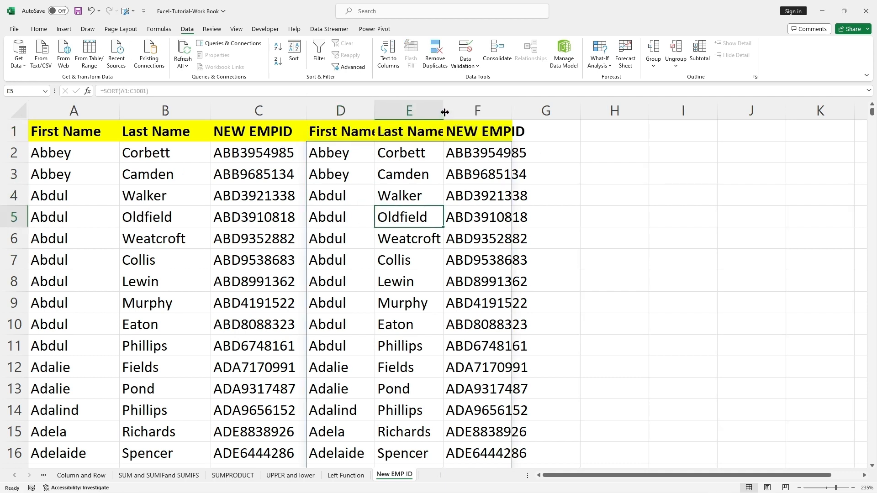
{"action": "left_click_drag", "start_coordinate": [443, 111], "coordinate": [467, 112]}
{"action": "double_click", "coordinate": [535, 111]}
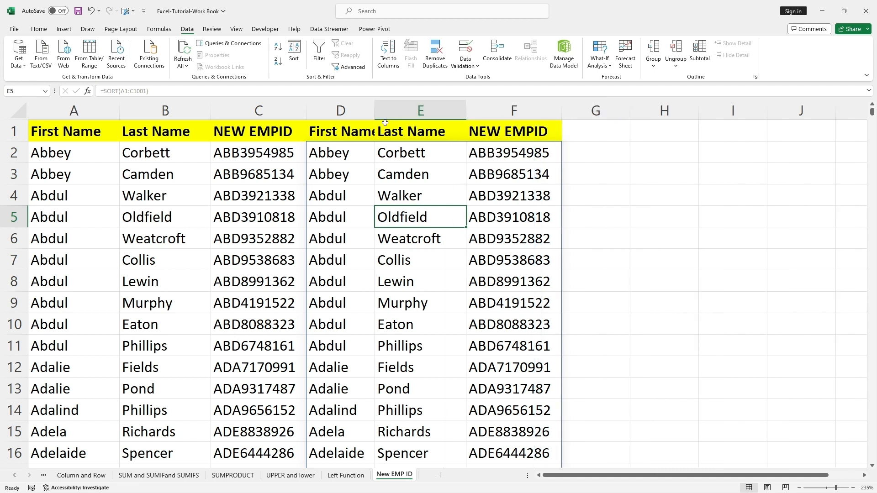
{"action": "left_click_drag", "start_coordinate": [375, 108], "coordinate": [398, 108]}
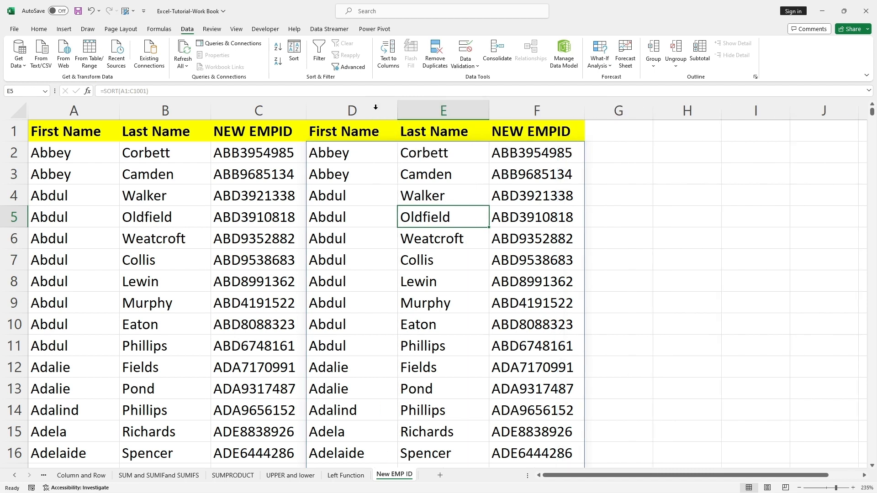
{"action": "left_click", "coordinate": [367, 195]}
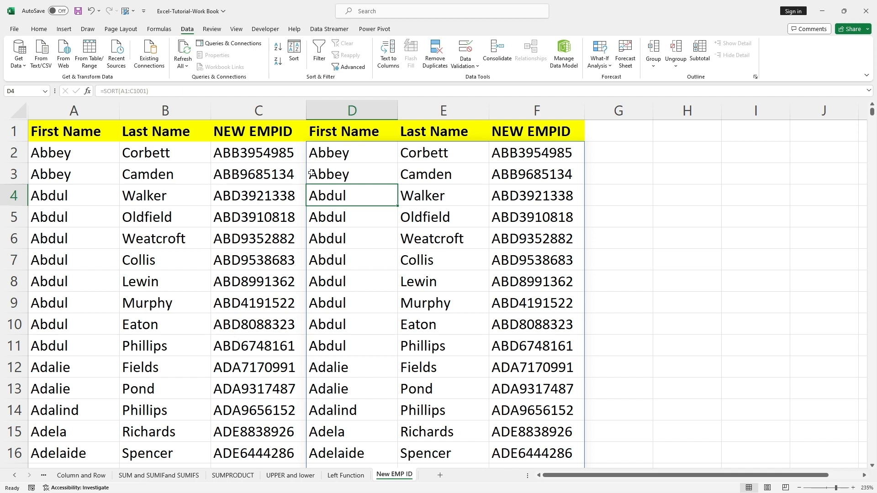
Delete columns D through F containing the sorted output.
{"action": "left_click_drag", "start_coordinate": [352, 109], "coordinate": [545, 104]}
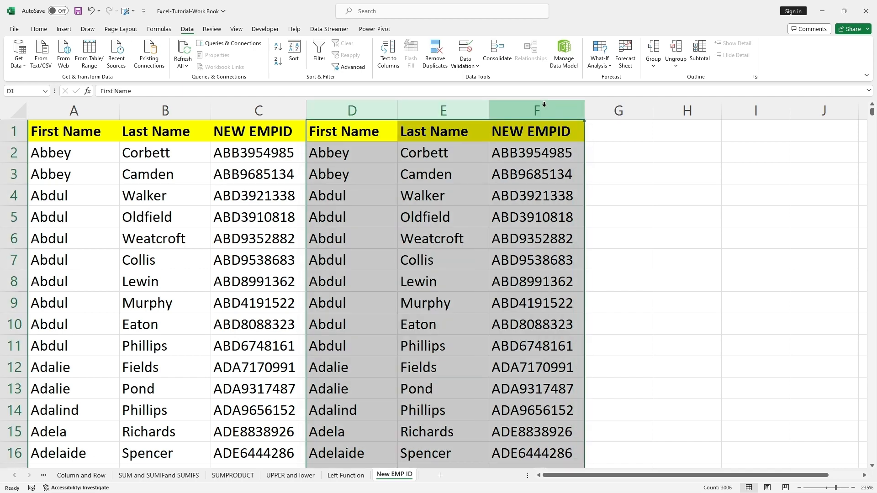
{"action": "right_click", "coordinate": [544, 105]}
{"action": "left_click", "coordinate": [569, 209]}
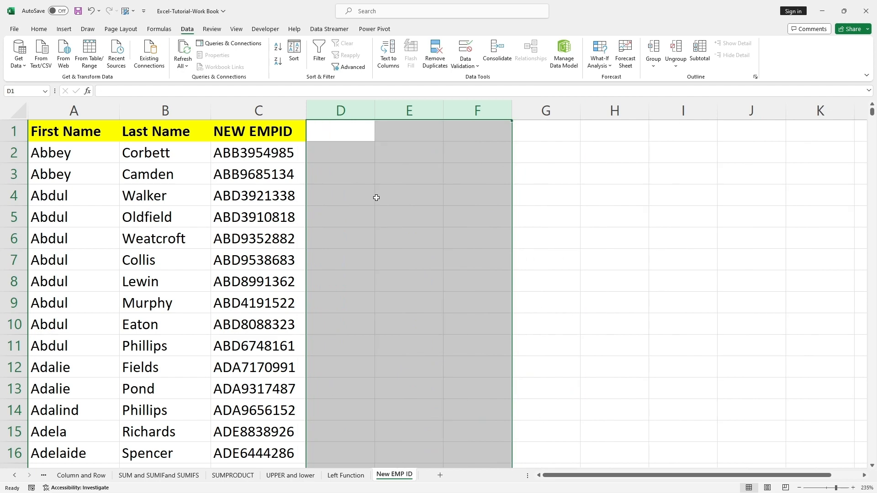
{"action": "left_click", "coordinate": [376, 196]}
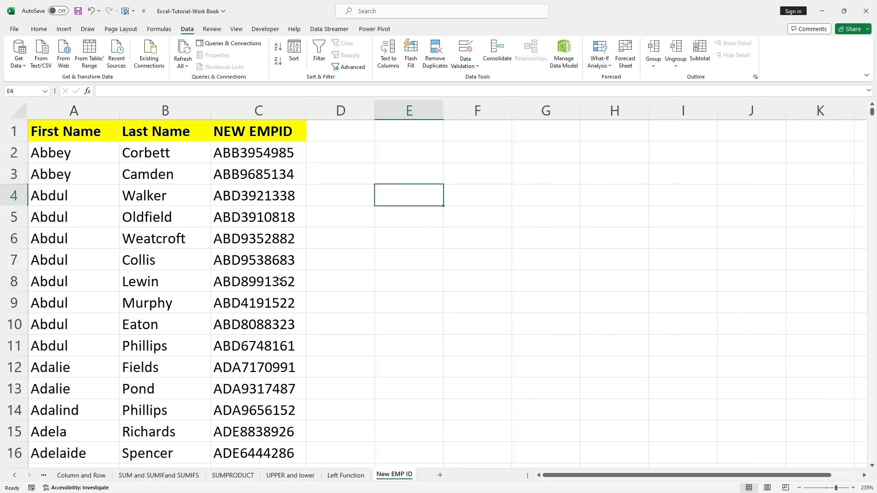
Undo the column deletion, width changes, header paste, SORT formula and First Name sort to restore the original table order.
{"action": "key", "text": "ctrl+z"}
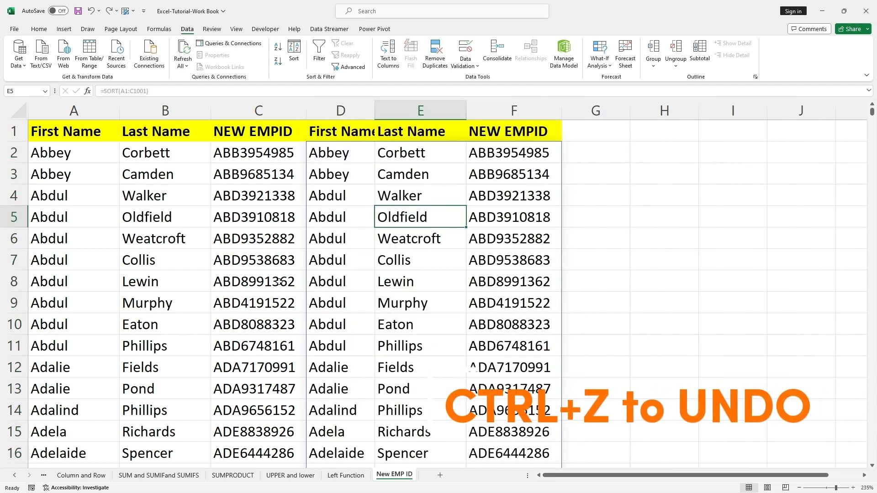
{"action": "key", "text": "ctrl+z"}
{"action": "key", "text": "ctrl+z"}
{"action": "key", "text": "ctrl+z"}
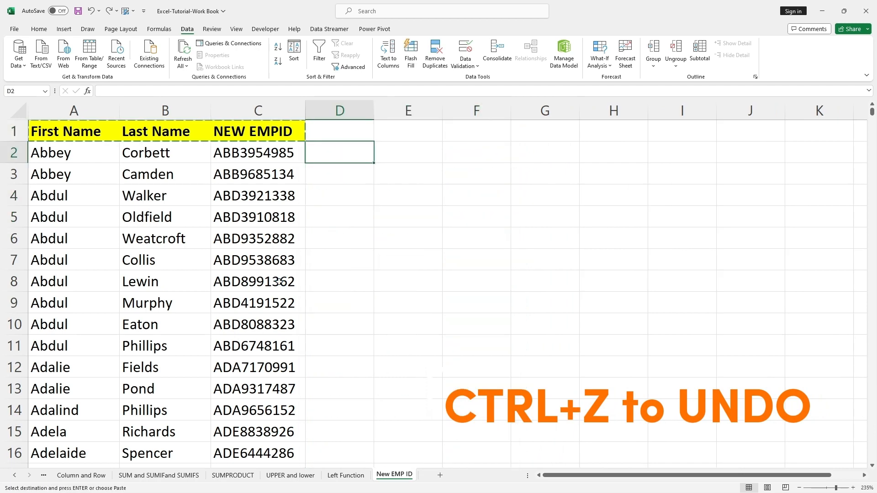
{"action": "left_click", "coordinate": [345, 253]}
{"action": "key", "text": "Escape"}
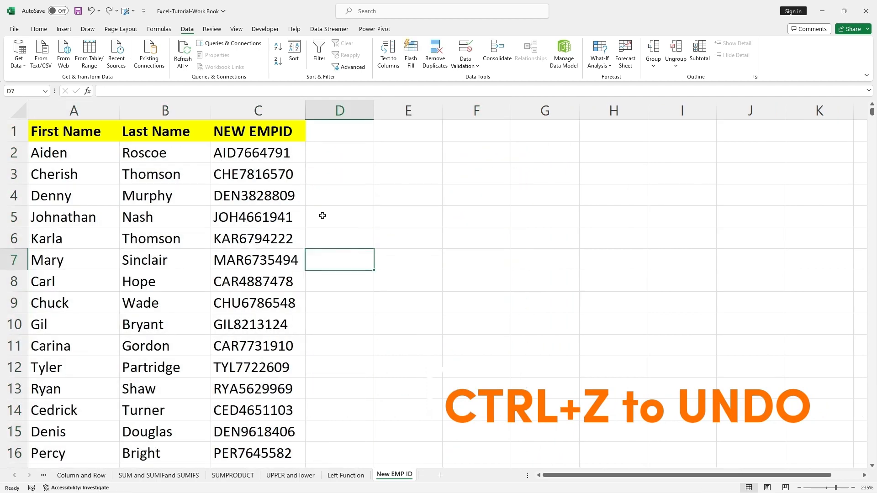
{"action": "left_click", "coordinate": [322, 216]}
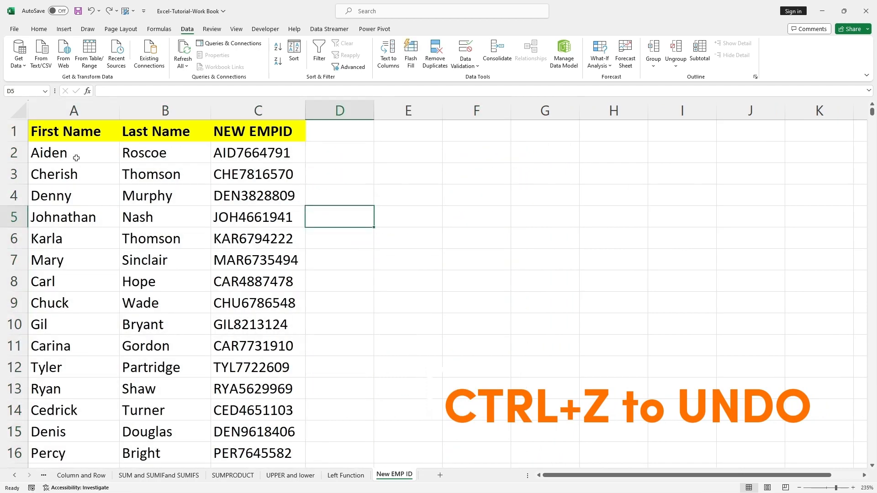
Copy the Job Title column with its header, B1:B1001, from the Left Function sheet.
{"action": "left_click", "coordinate": [344, 476]}
{"action": "left_click", "coordinate": [224, 259]}
{"action": "left_click", "coordinate": [57, 120]}
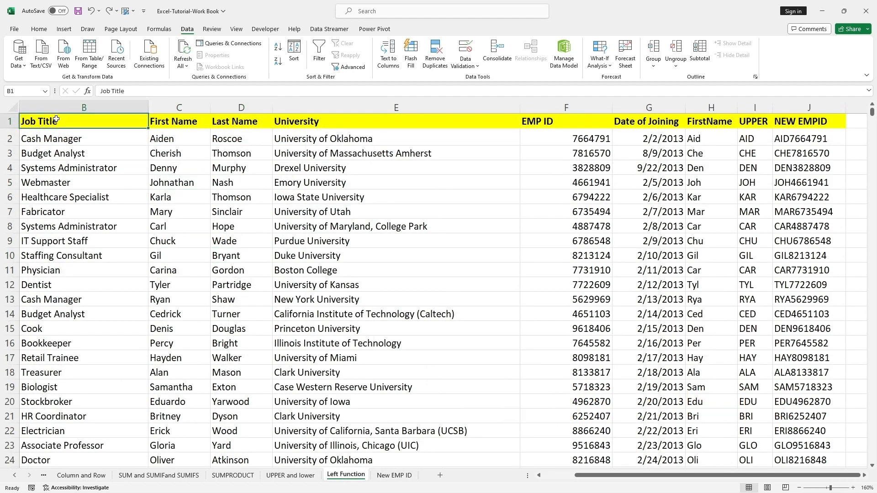
{"action": "left_click", "coordinate": [304, 119]}
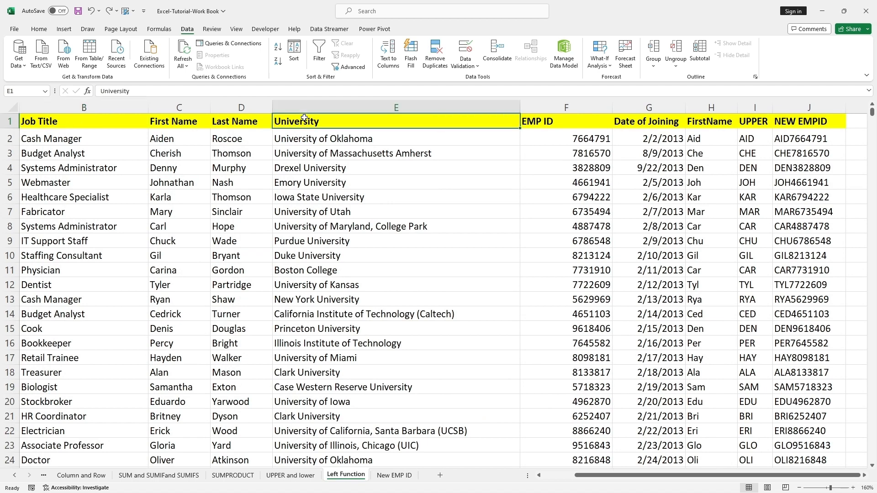
{"action": "left_click", "coordinate": [97, 123]}
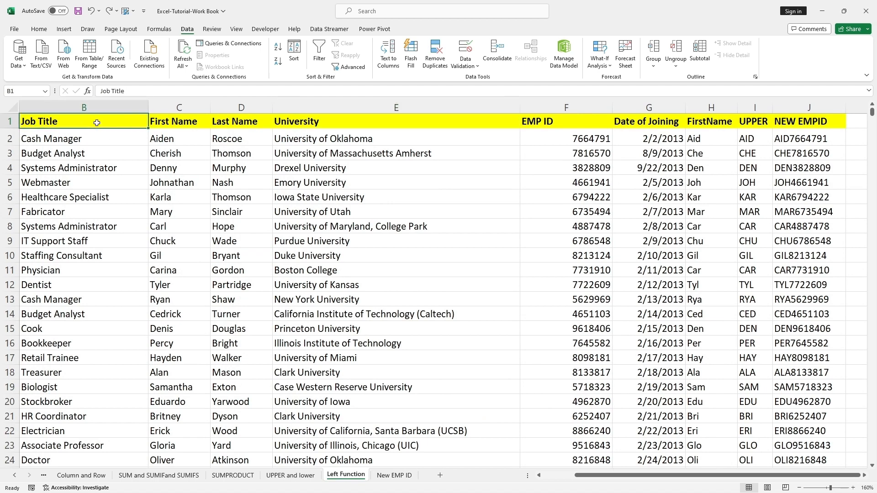
{"action": "key", "text": "ctrl+shift+Down"}
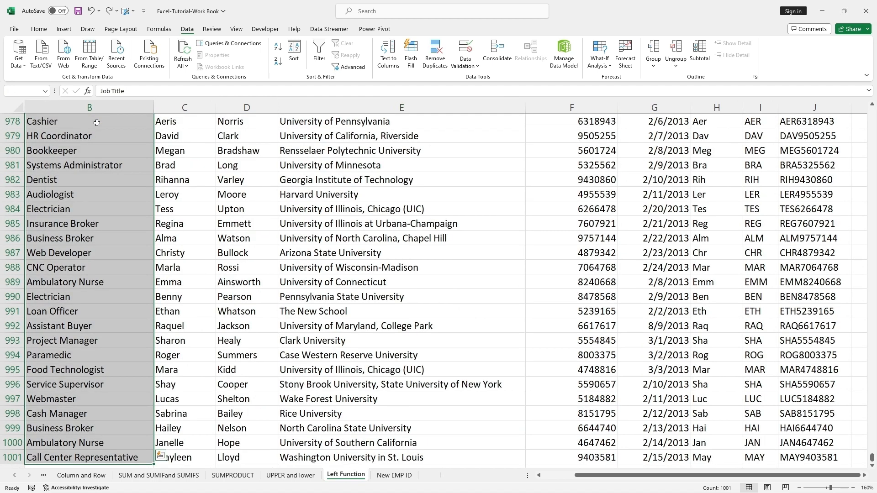
{"action": "key", "text": "ctrl+c"}
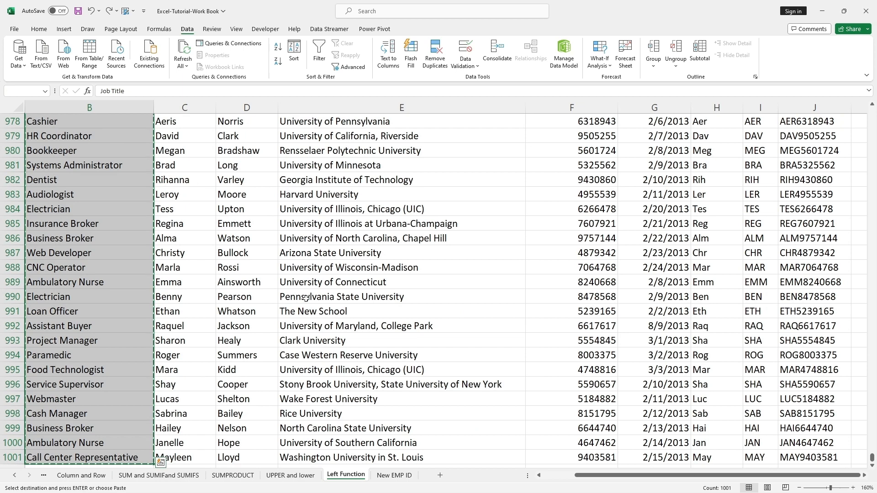
Paste the Job Title column at D1 of the New EMP ID sheet and autofit column D.
{"action": "left_click", "coordinate": [394, 475]}
{"action": "left_click", "coordinate": [331, 132]}
{"action": "key", "text": "ctrl+v"}
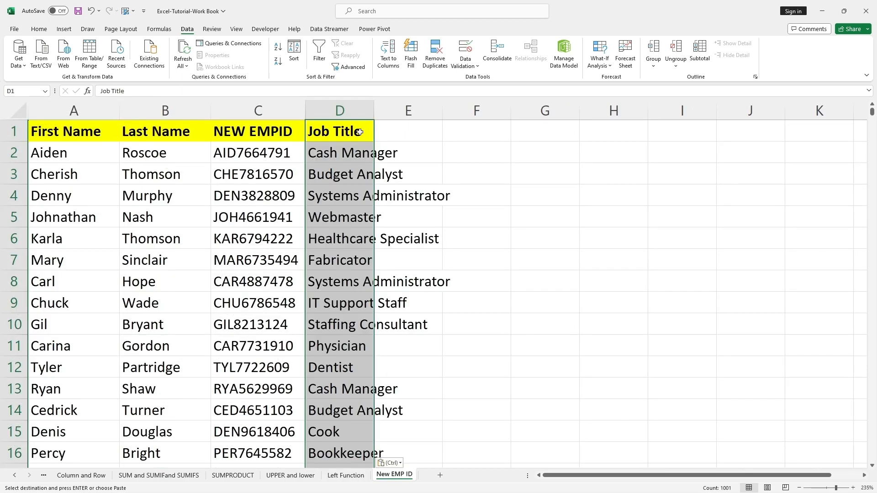
{"action": "double_click", "coordinate": [373, 110]}
{"action": "left_click", "coordinate": [387, 215]}
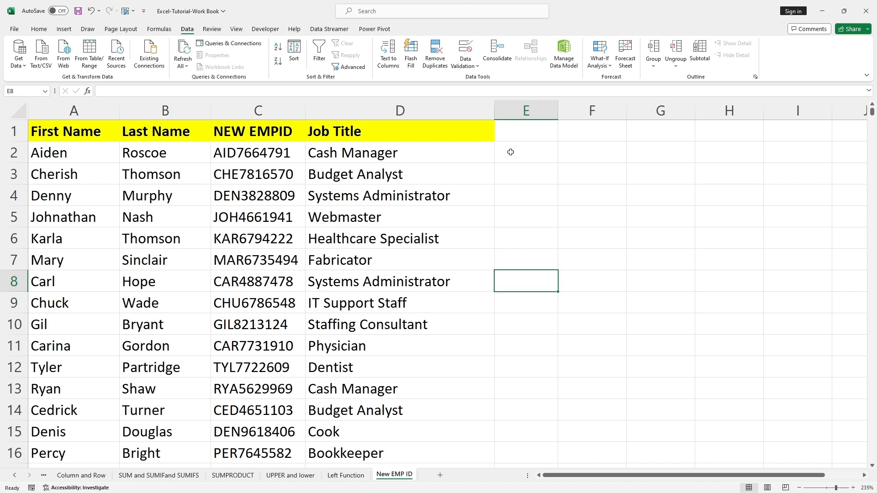
Start a SORTBY formula in E2 with the range A2:D1001 as its array.
{"action": "left_click", "coordinate": [511, 152]}
{"action": "type", "text": "=S"}
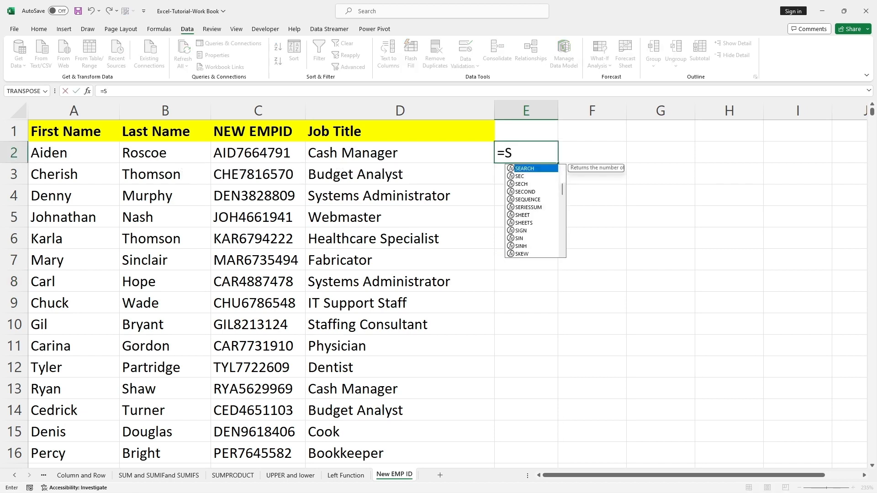
{"action": "type", "text": "ORTBY"}
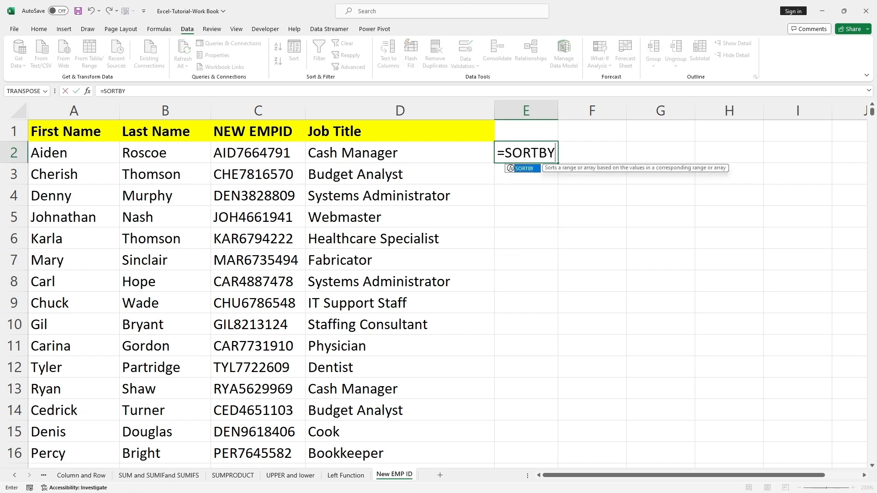
{"action": "type", "text": "("}
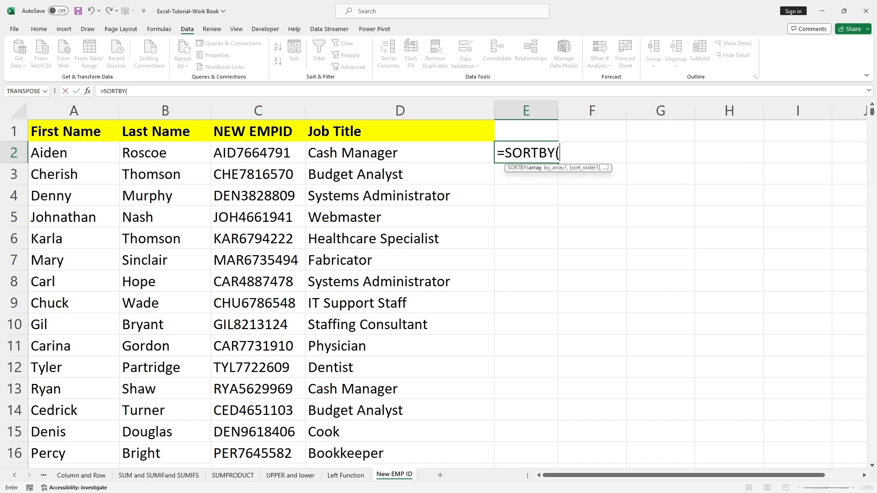
{"action": "left_click_drag", "start_coordinate": [46, 152], "coordinate": [494, 429]}
{"action": "left_click_drag", "start_coordinate": [414, 492], "coordinate": [415, 492]}
{"action": "left_click_drag", "start_coordinate": [439, 411], "coordinate": [439, 411]}
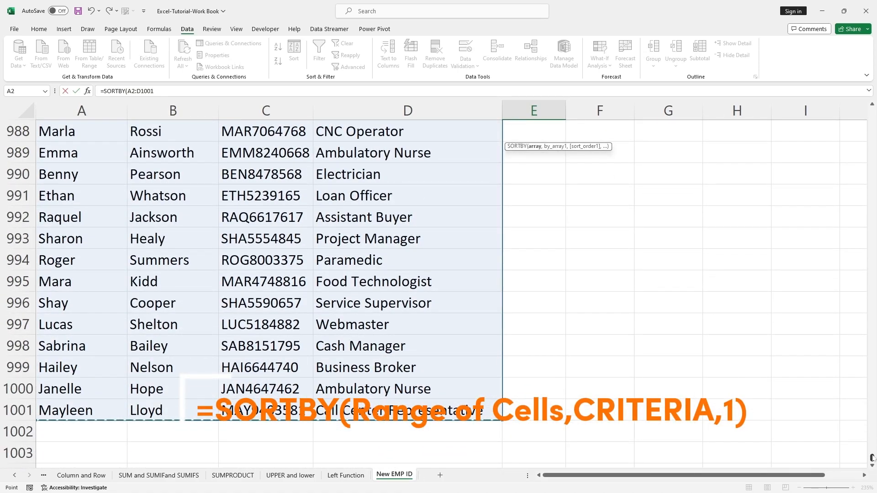
{"action": "left_click_drag", "start_coordinate": [872, 457], "coordinate": [872, 110]}
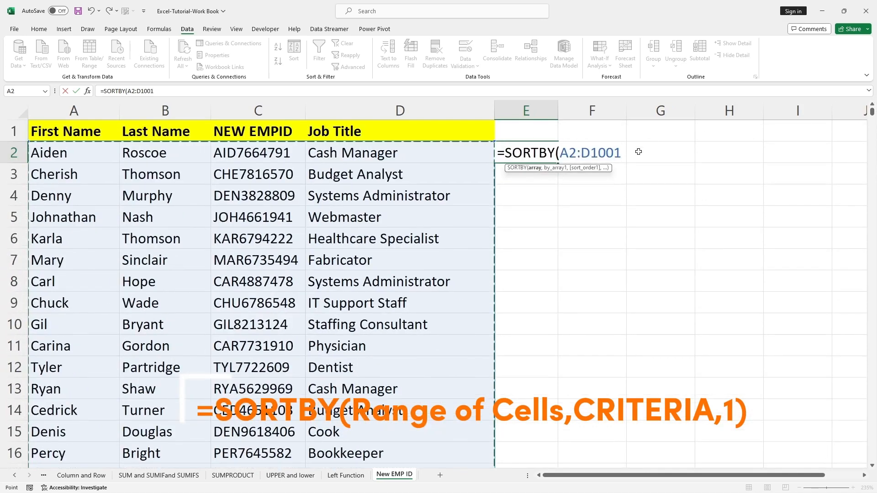
{"action": "left_click", "coordinate": [622, 153]}
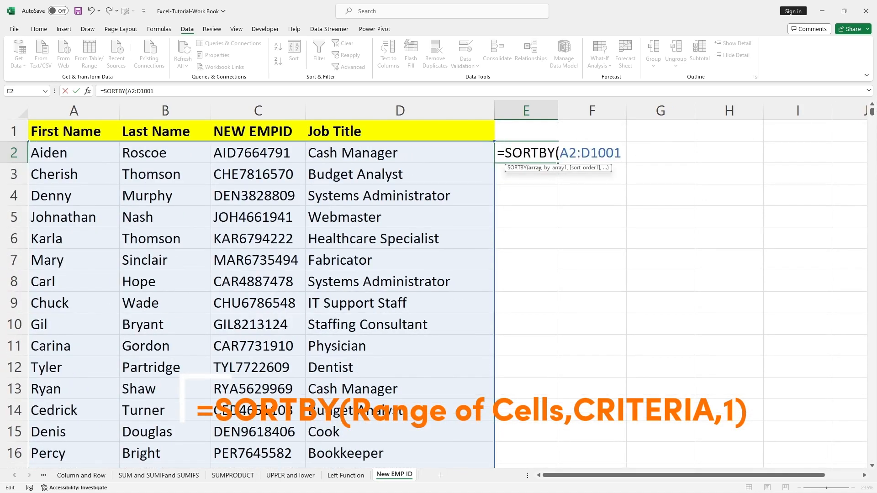
Add the Job Title range D2:D1001 as the formula's sort-by array.
{"action": "type", "text": ","}
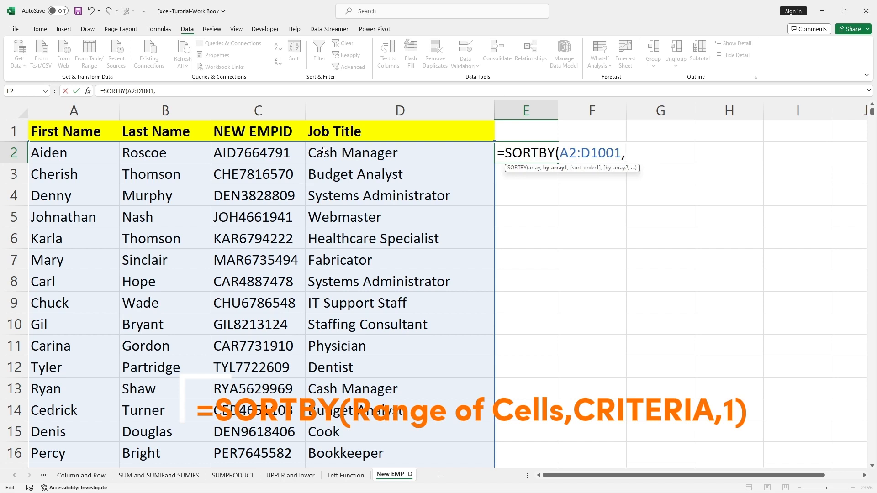
{"action": "left_click_drag", "start_coordinate": [323, 152], "coordinate": [323, 177]}
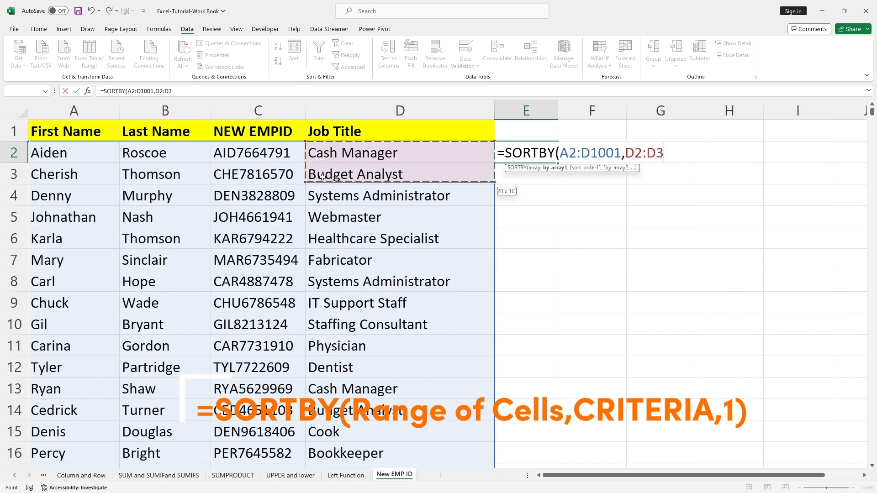
{"action": "left_click_drag", "start_coordinate": [327, 229], "coordinate": [325, 492]}
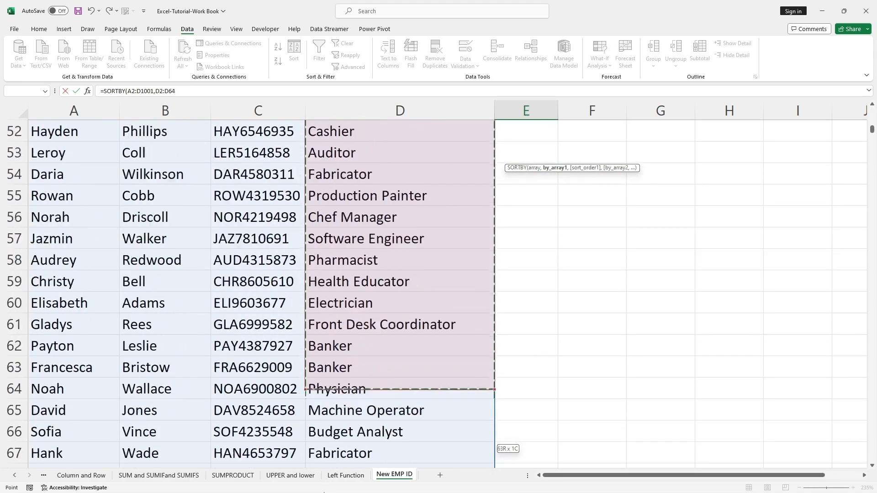
{"action": "left_click_drag", "start_coordinate": [325, 492], "coordinate": [337, 438]}
{"action": "left_click_drag", "start_coordinate": [873, 457], "coordinate": [869, 63]}
{"action": "scroll", "coordinate": [869, 137], "scroll_direction": "up", "scroll_amount": 20}
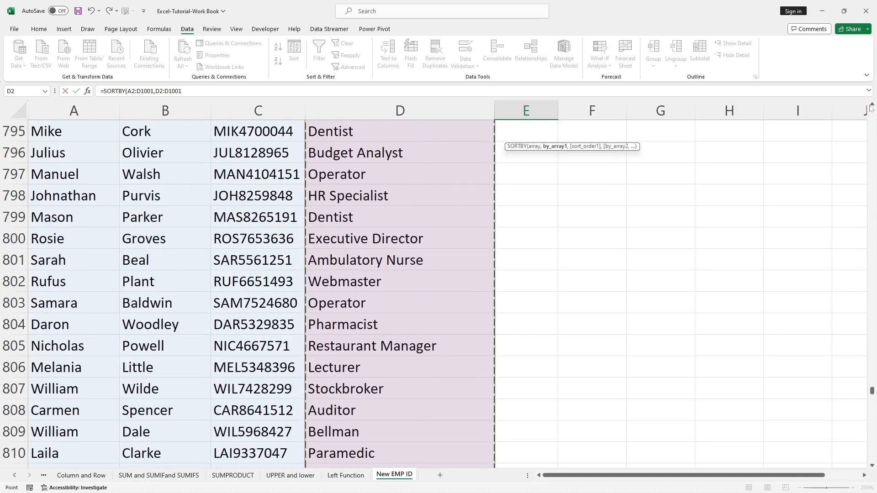
{"action": "left_click_drag", "start_coordinate": [874, 393], "coordinate": [869, 106]}
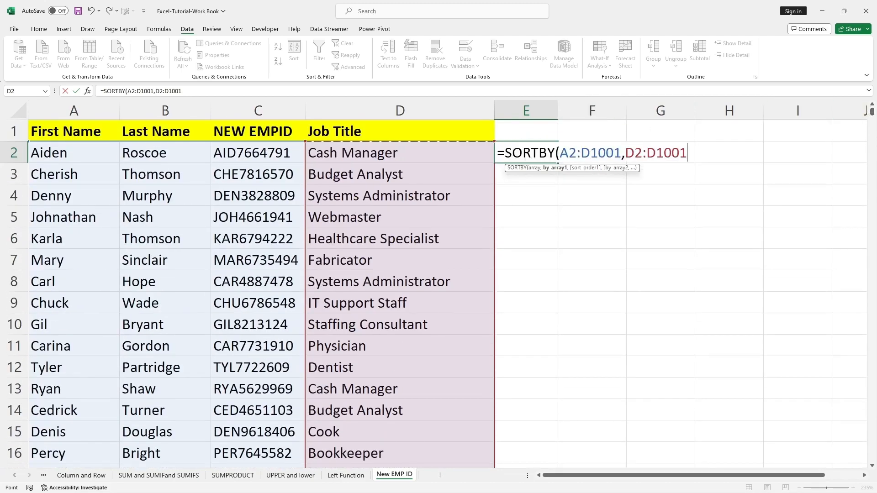
Set the sort order to 1 for ascending and enter the completed formula =SORTBY(A2:D1001,D2:D1001,1).
{"action": "type", "text": ","}
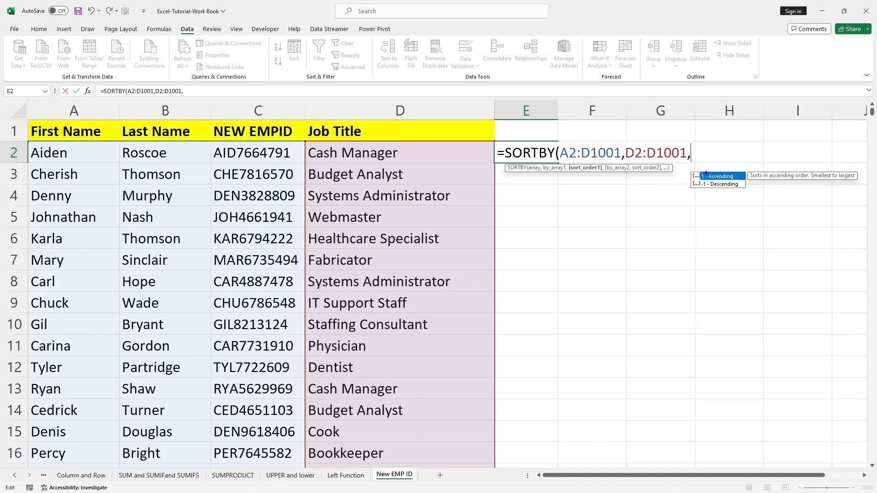
{"action": "mouse_move", "coordinate": [688, 168]}
{"action": "left_mouse_down"}
{"action": "mouse_move", "coordinate": [764, 181]}
{"action": "mouse_move", "coordinate": [765, 193]}
{"action": "left_mouse_up"}
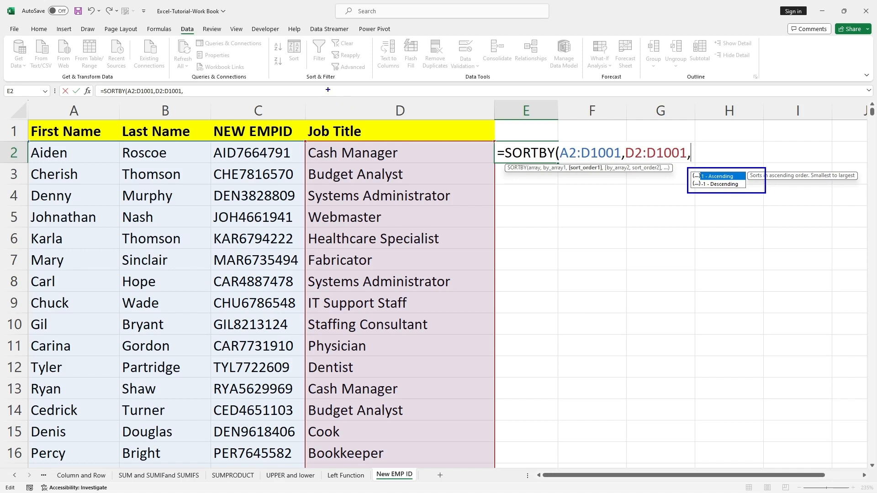
{"action": "key", "text": "Escape"}
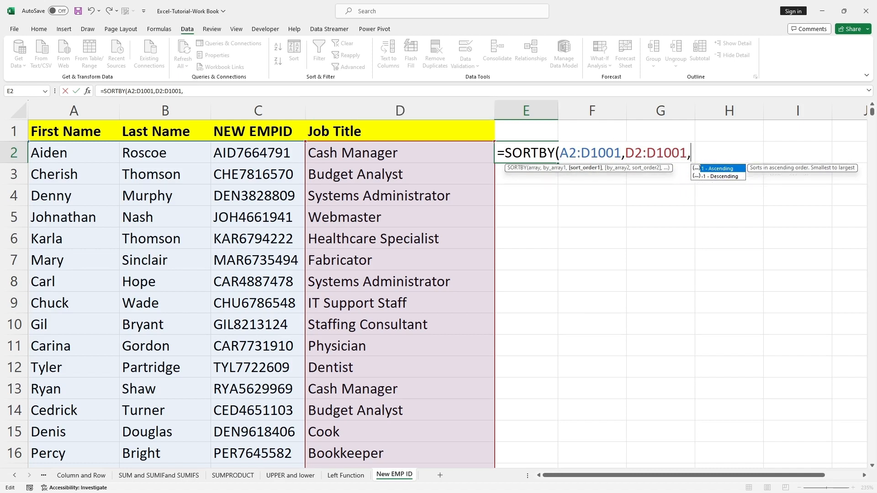
{"action": "type", "text": "1"}
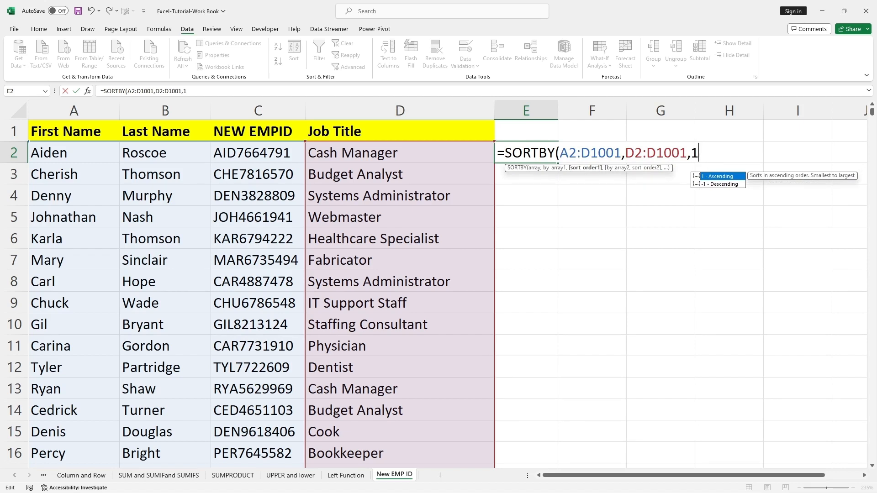
{"action": "type", "text": ")"}
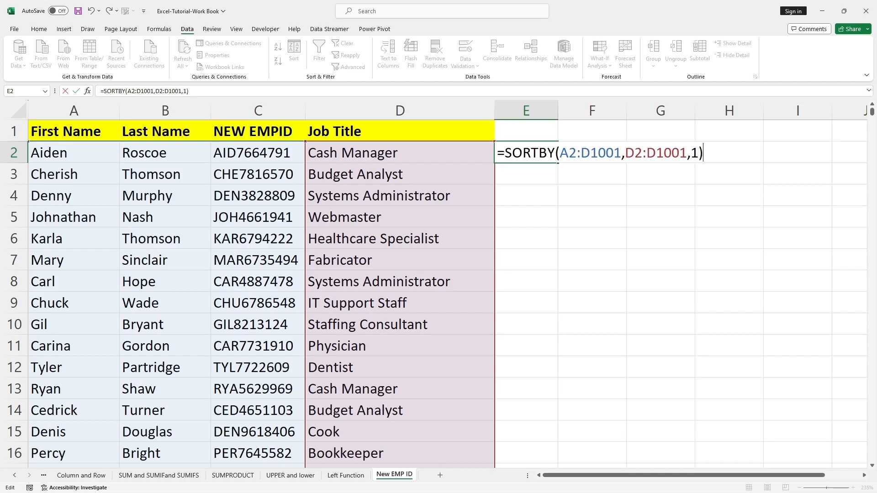
{"action": "key", "text": "Return"}
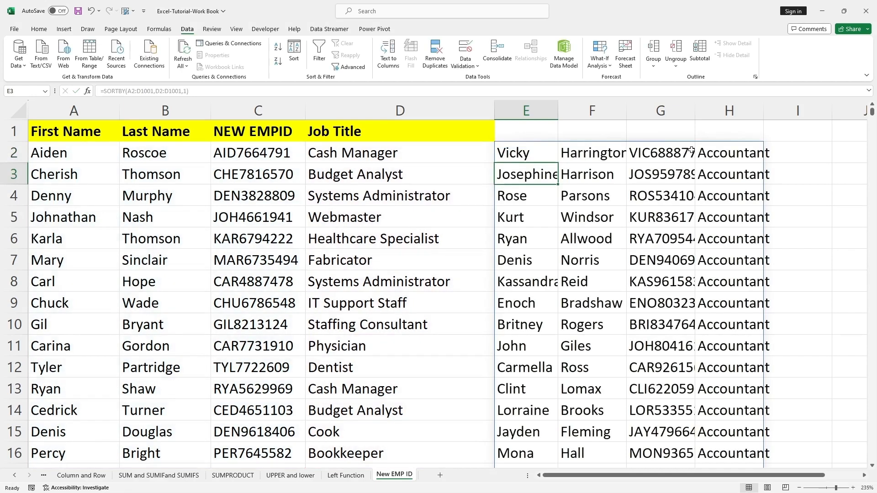
Autofit columns E through H so the sorted output fits.
{"action": "double_click", "coordinate": [695, 113]}
{"action": "double_click", "coordinate": [791, 114]}
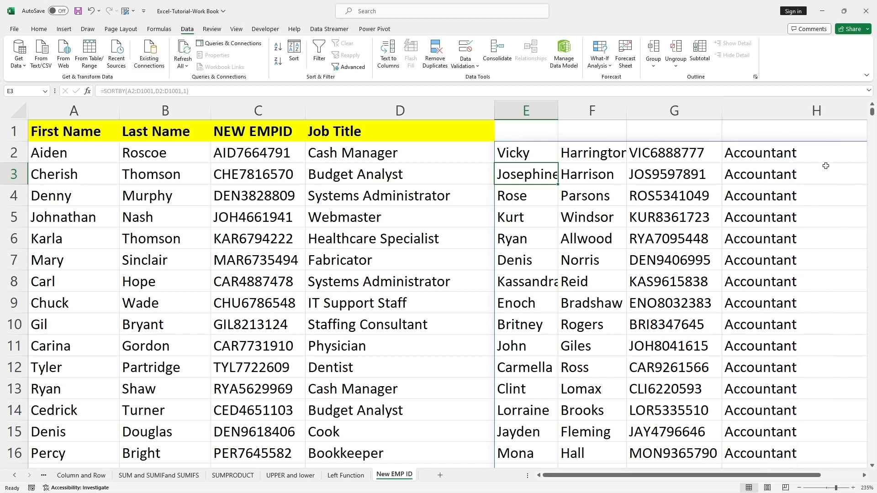
{"action": "left_click", "coordinate": [826, 167]}
{"action": "double_click", "coordinate": [627, 115]}
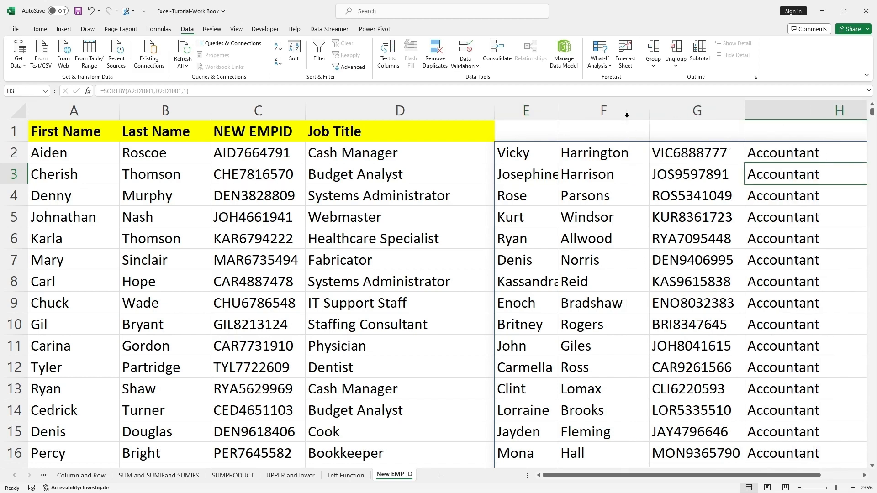
{"action": "double_click", "coordinate": [558, 112]}
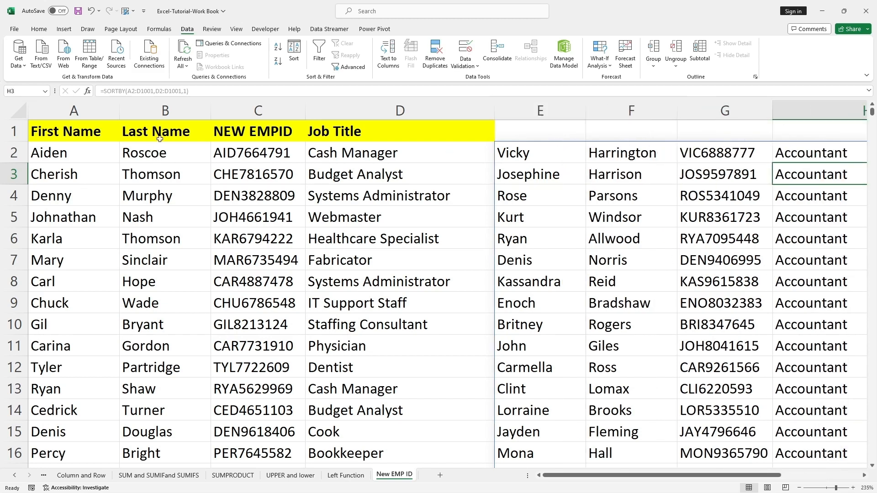
Copy the headers in A1:D1 and paste them above the sorted output, starting at E1.
{"action": "left_click", "coordinate": [334, 125]}
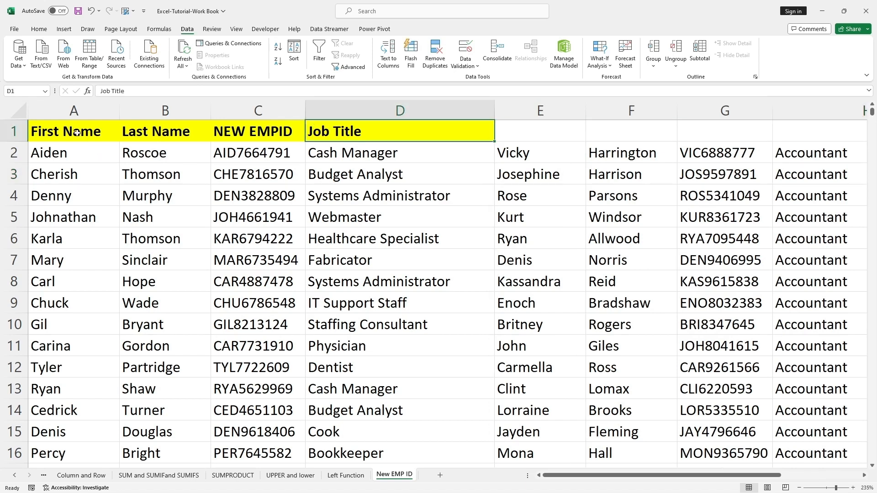
{"action": "left_click_drag", "start_coordinate": [80, 132], "coordinate": [320, 116]}
{"action": "key", "text": "ctrl+c"}
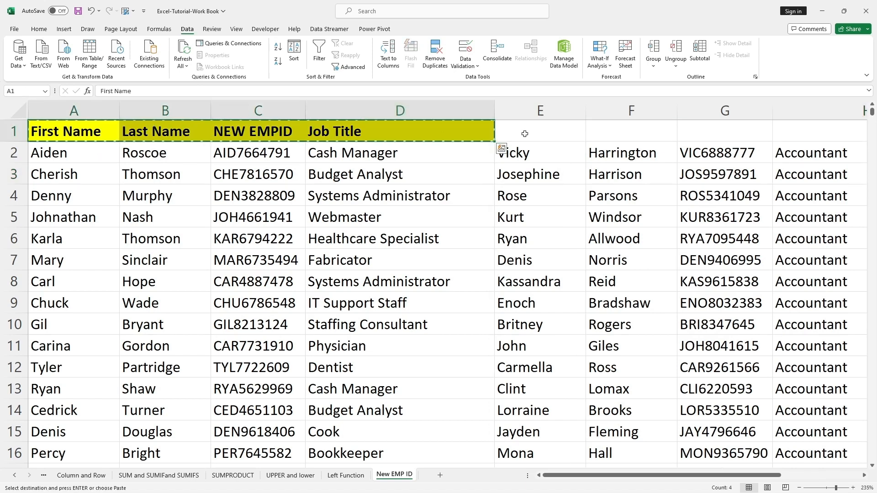
{"action": "left_click", "coordinate": [525, 133]}
{"action": "key", "text": "ctrl+v"}
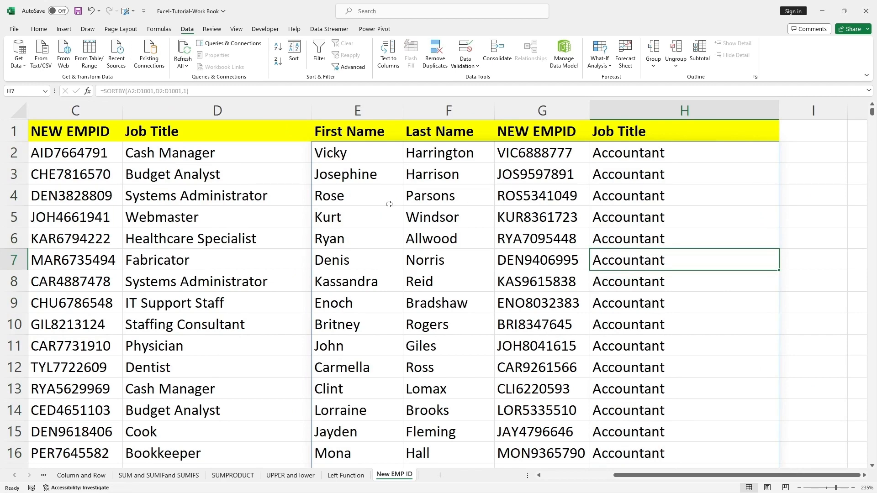
Examine the order of the job titles in column H of the sorted output.
{"action": "left_click", "coordinate": [620, 152]}
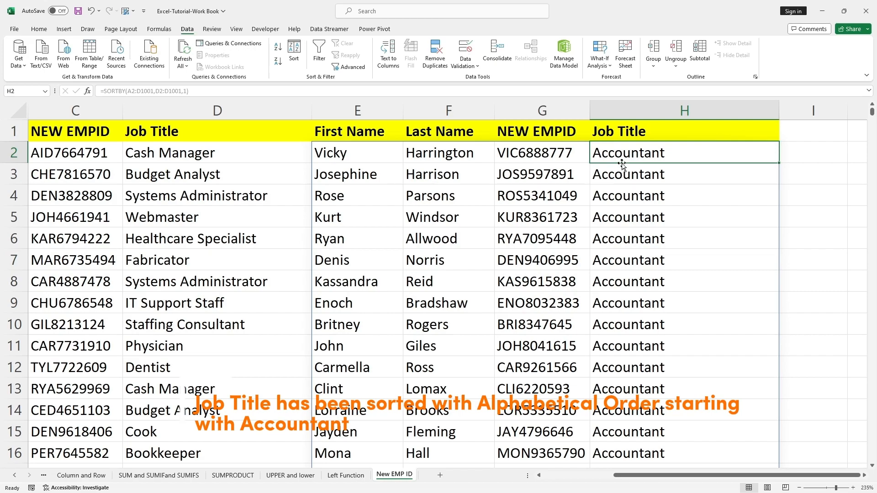
{"action": "scroll", "coordinate": [622, 164], "scroll_direction": "down", "scroll_amount": 6}
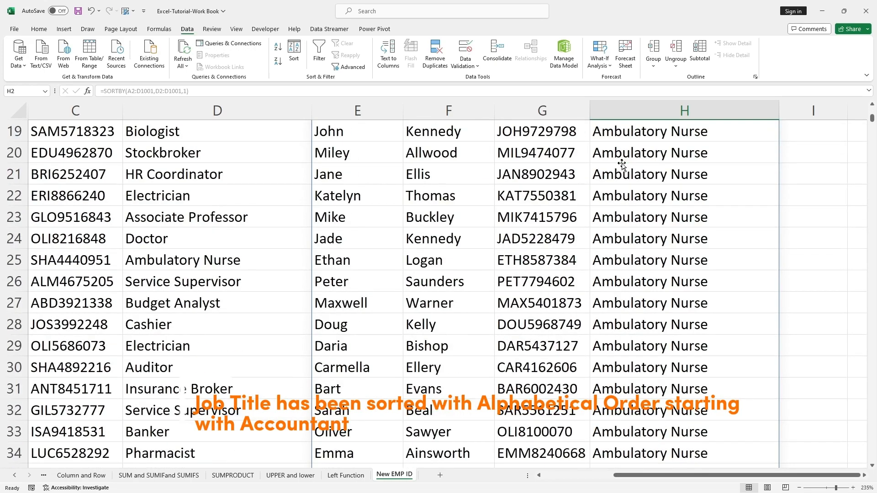
{"action": "scroll", "coordinate": [622, 165], "scroll_direction": "down", "scroll_amount": 20}
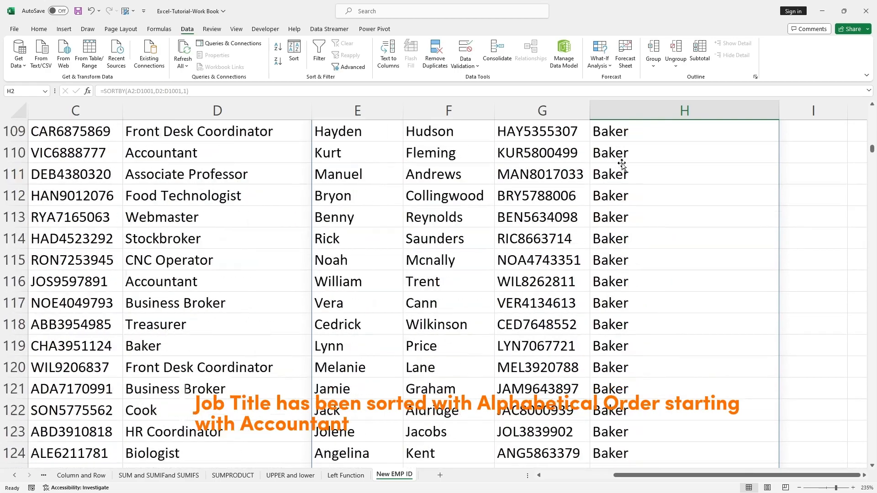
{"action": "scroll", "coordinate": [622, 165], "scroll_direction": "down", "scroll_amount": 14}
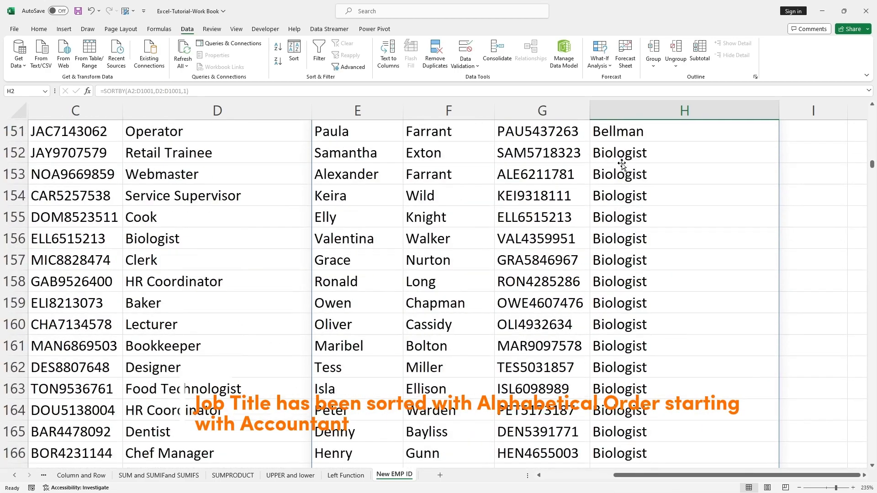
{"action": "scroll", "coordinate": [622, 164], "scroll_direction": "down", "scroll_amount": 11}
{"action": "left_click_drag", "start_coordinate": [873, 177], "coordinate": [873, 110]}
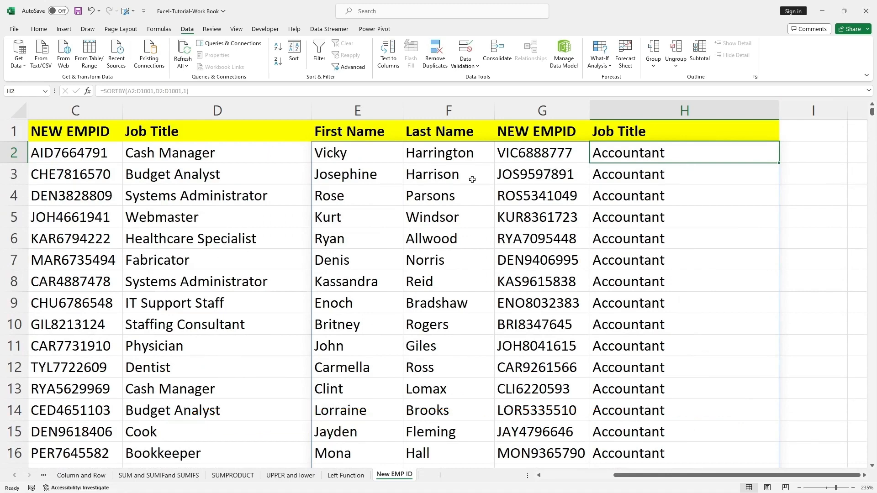
Copy the sorted output in E2:H1001 and paste it over itself as values, replacing the SORTBY formula.
{"action": "left_click", "coordinate": [345, 155]}
{"action": "key", "text": "ctrl+shift+Right"}
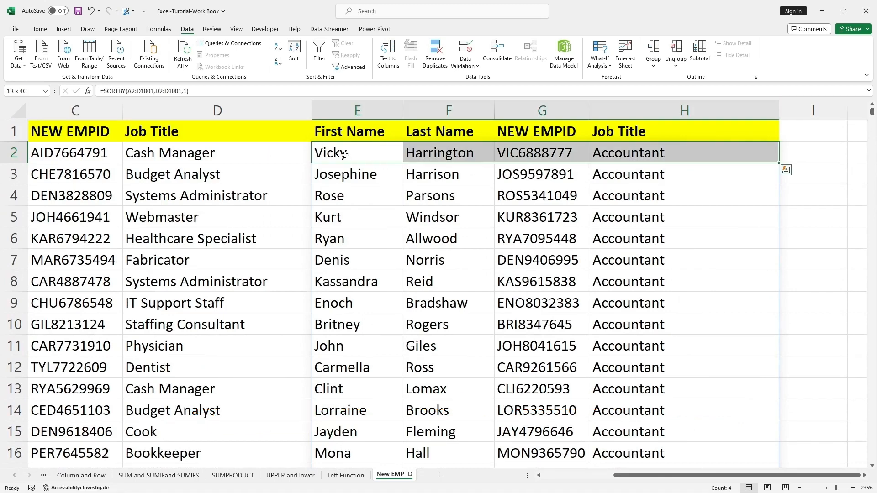
{"action": "key", "text": "ctrl+shift+Down"}
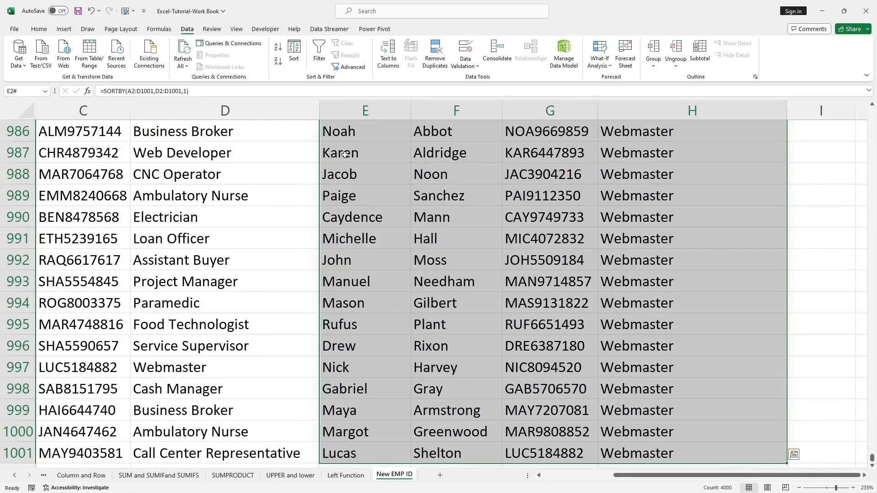
{"action": "key", "text": "ctrl+c"}
{"action": "right_click", "coordinate": [386, 165]}
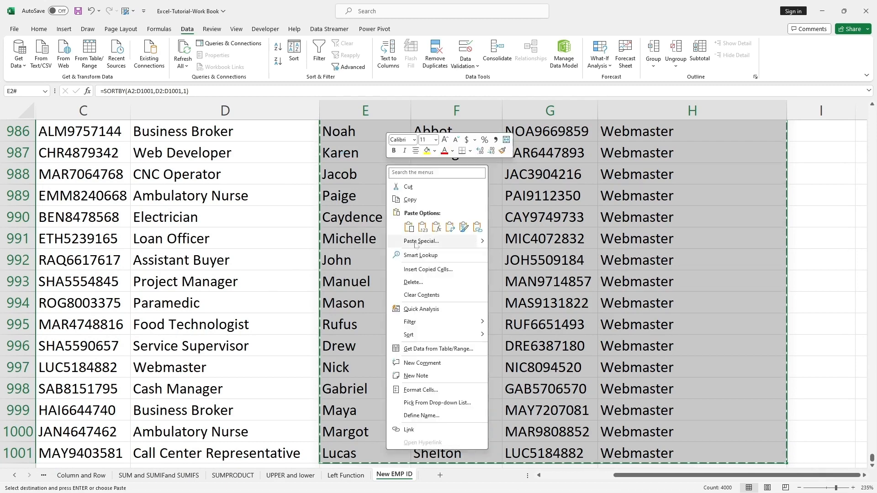
{"action": "left_click", "coordinate": [422, 227]}
{"action": "left_click", "coordinate": [393, 197]}
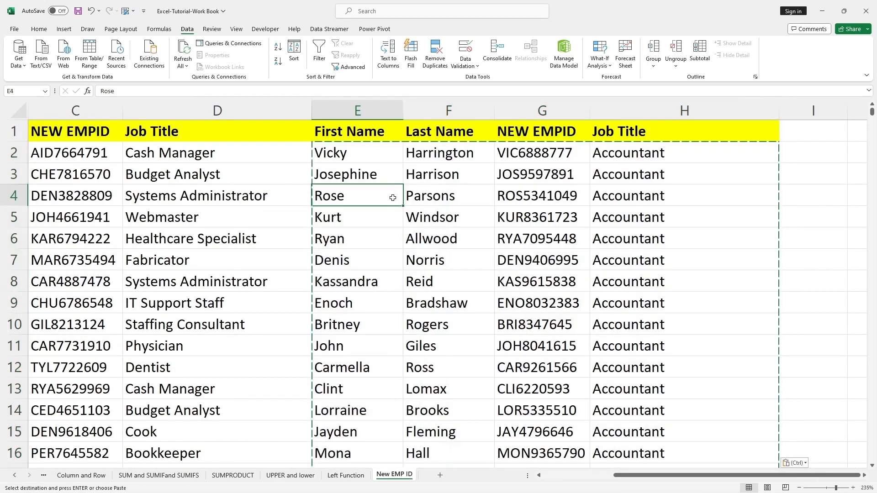
{"action": "key", "text": "Escape"}
{"action": "left_click", "coordinate": [618, 153]}
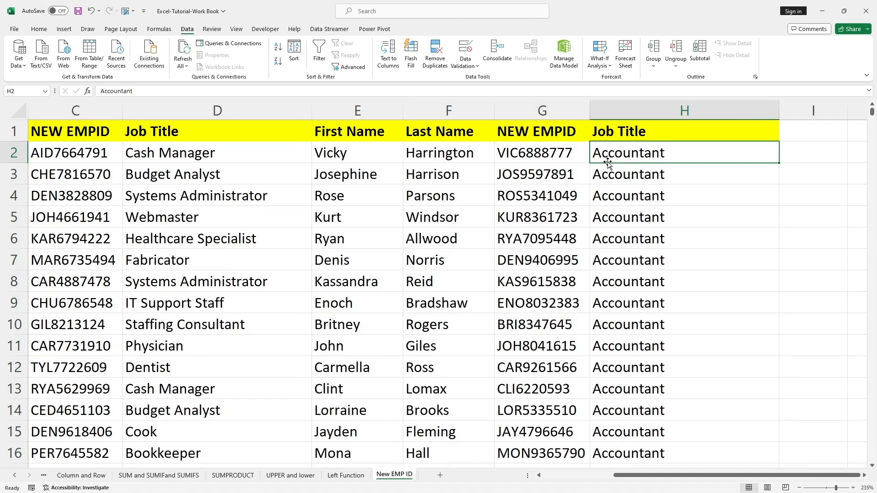
{"action": "left_click", "coordinate": [633, 109]}
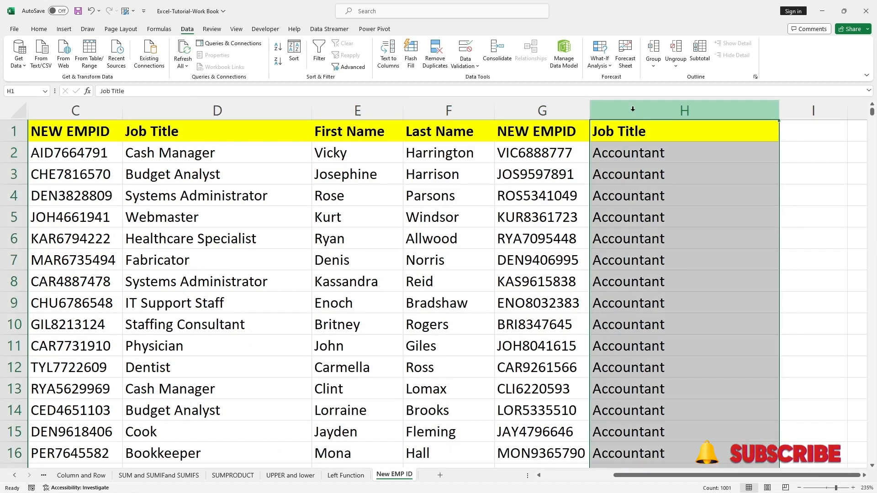
{"action": "left_click", "coordinate": [503, 192]}
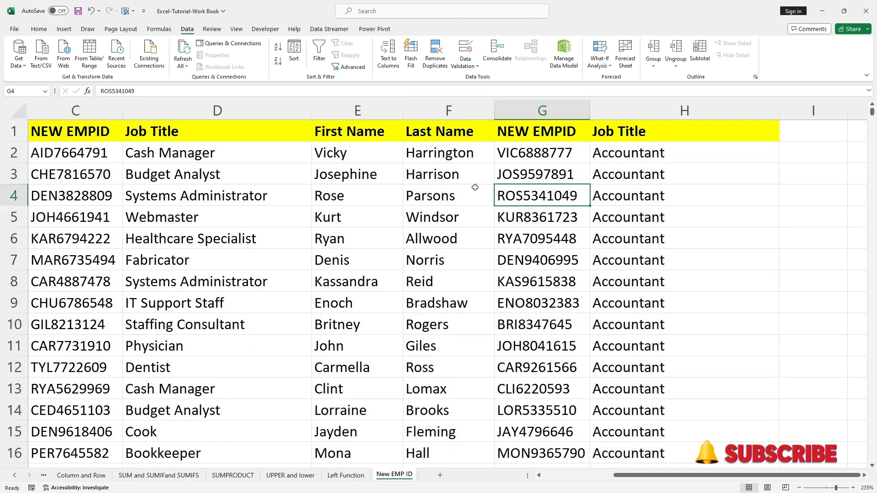